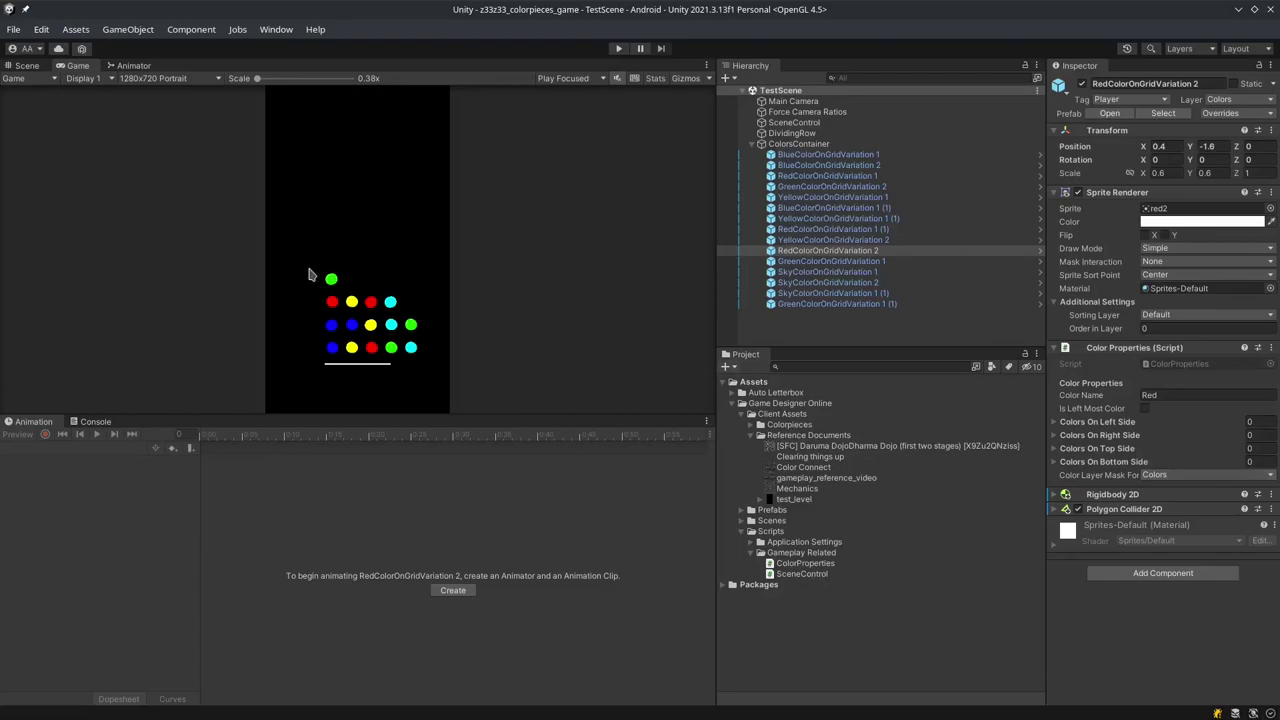
- Collapse ColorsContainer in the Hierarchy so its colour pieces are hidden
{"action": "left_click", "coordinate": [751, 144]}
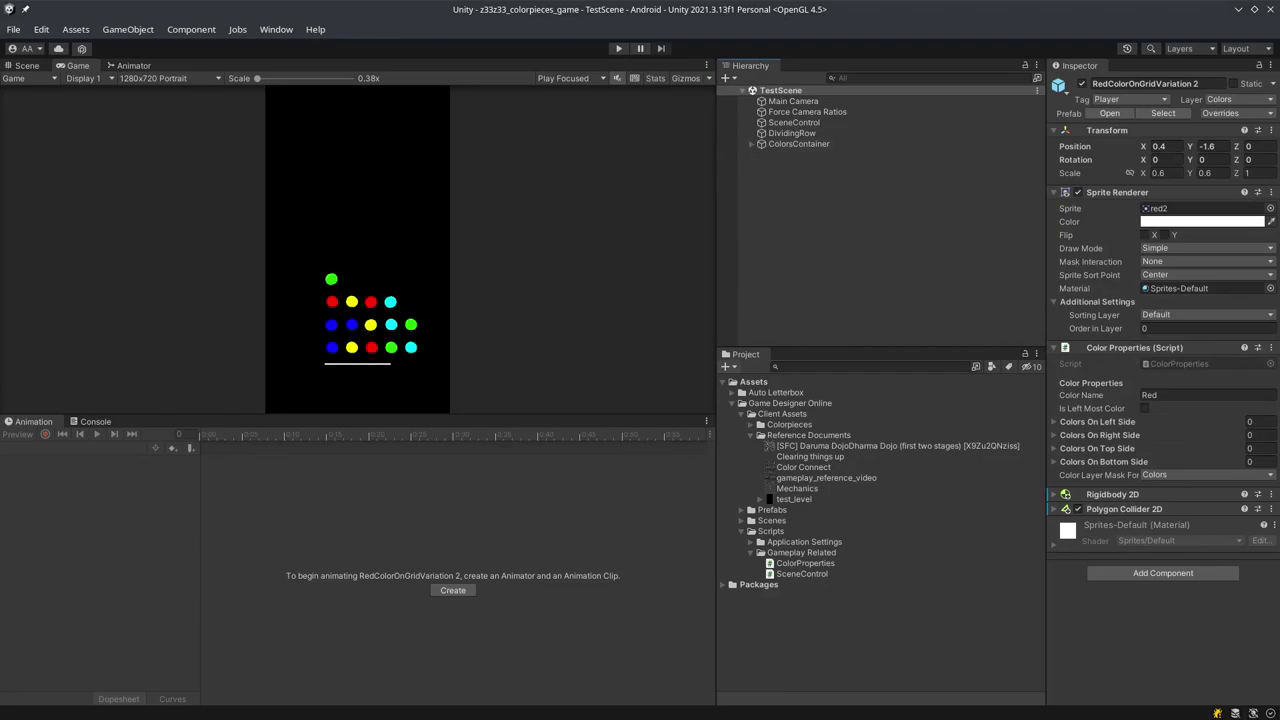
- In Rider, fold the Color Properties and Rays to Populate the Adjacent Colors List regions
{"action": "key", "text": "alt+Tab"}
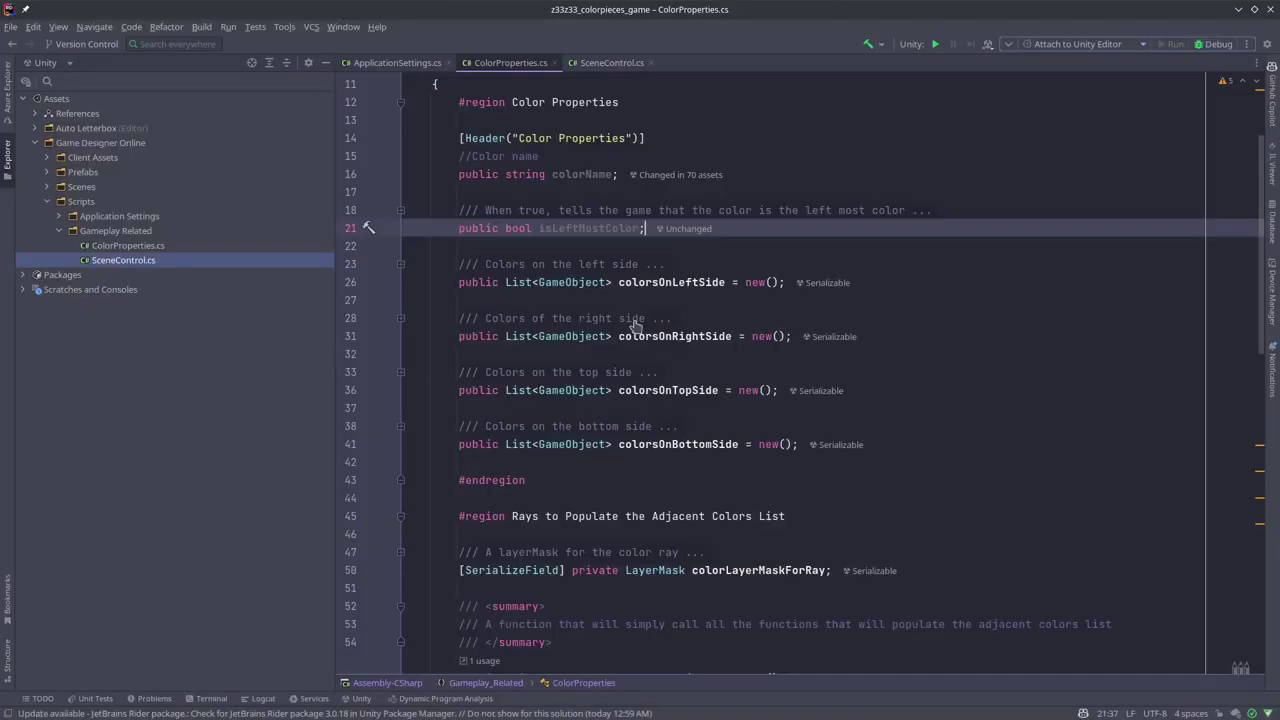
{"action": "scroll", "coordinate": [510, 229], "scroll_direction": "up", "scroll_amount": 3}
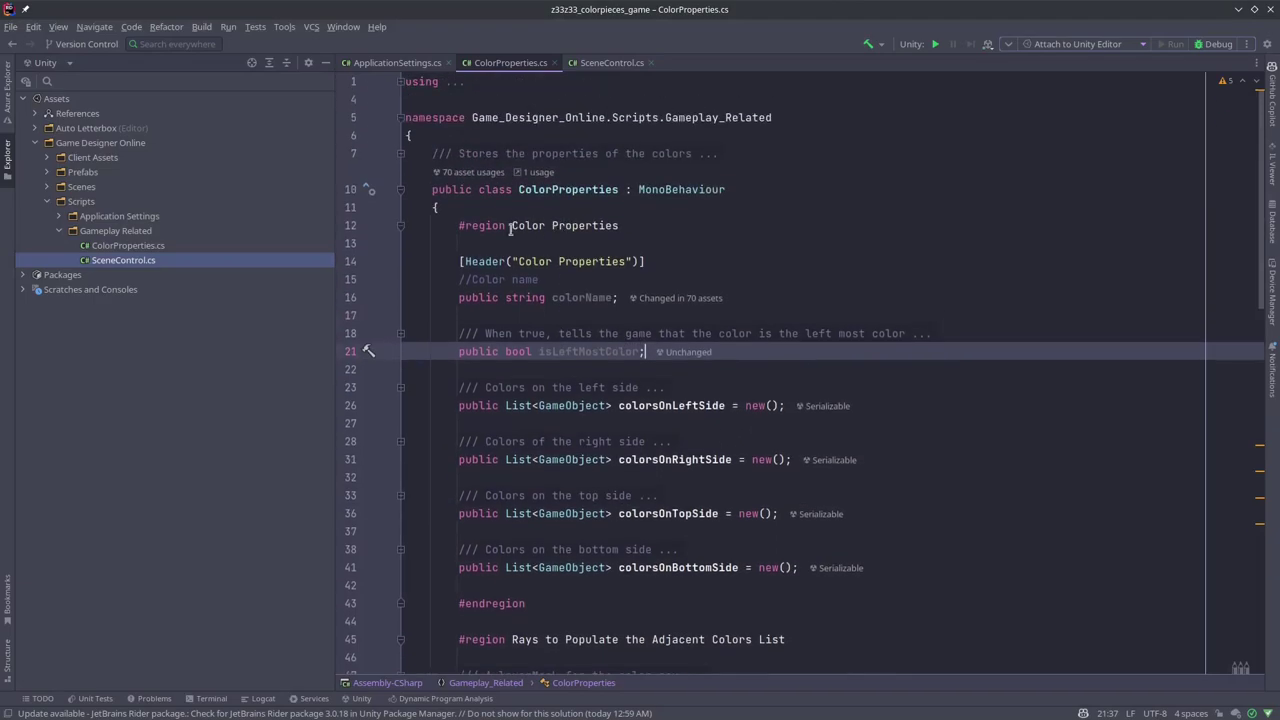
{"action": "left_click", "coordinate": [401, 226]}
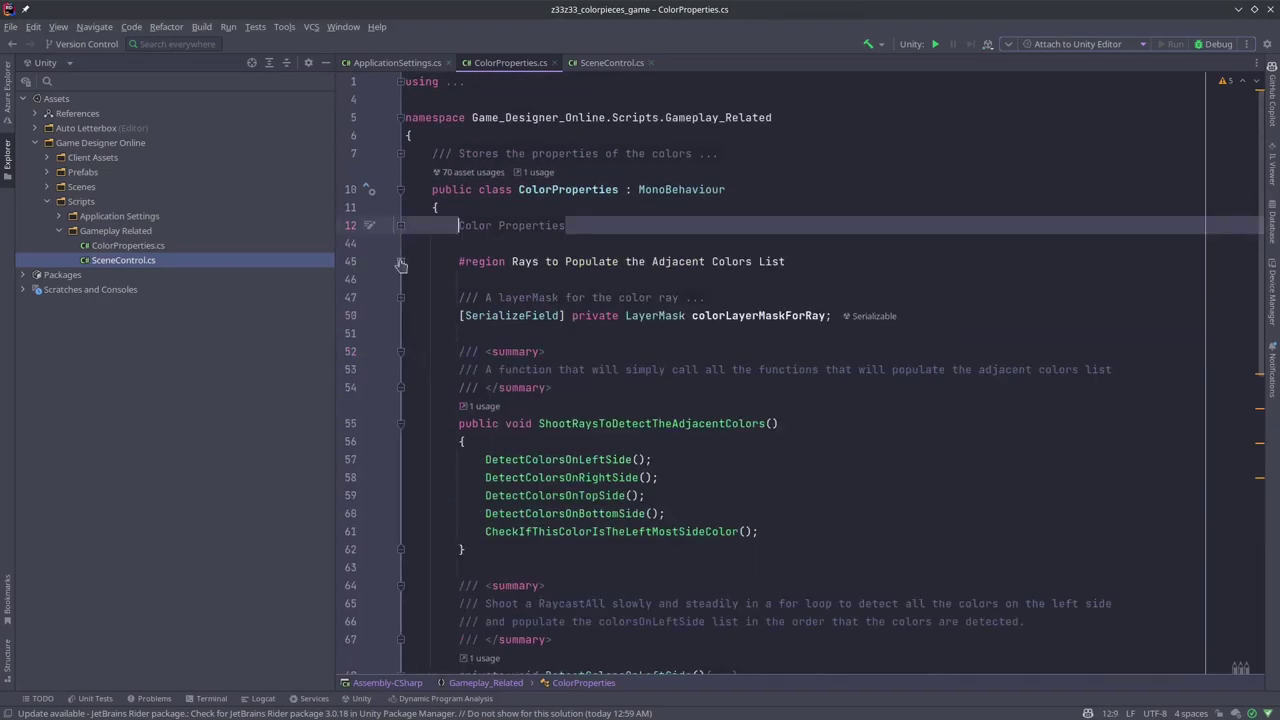
{"action": "left_click", "coordinate": [401, 261]}
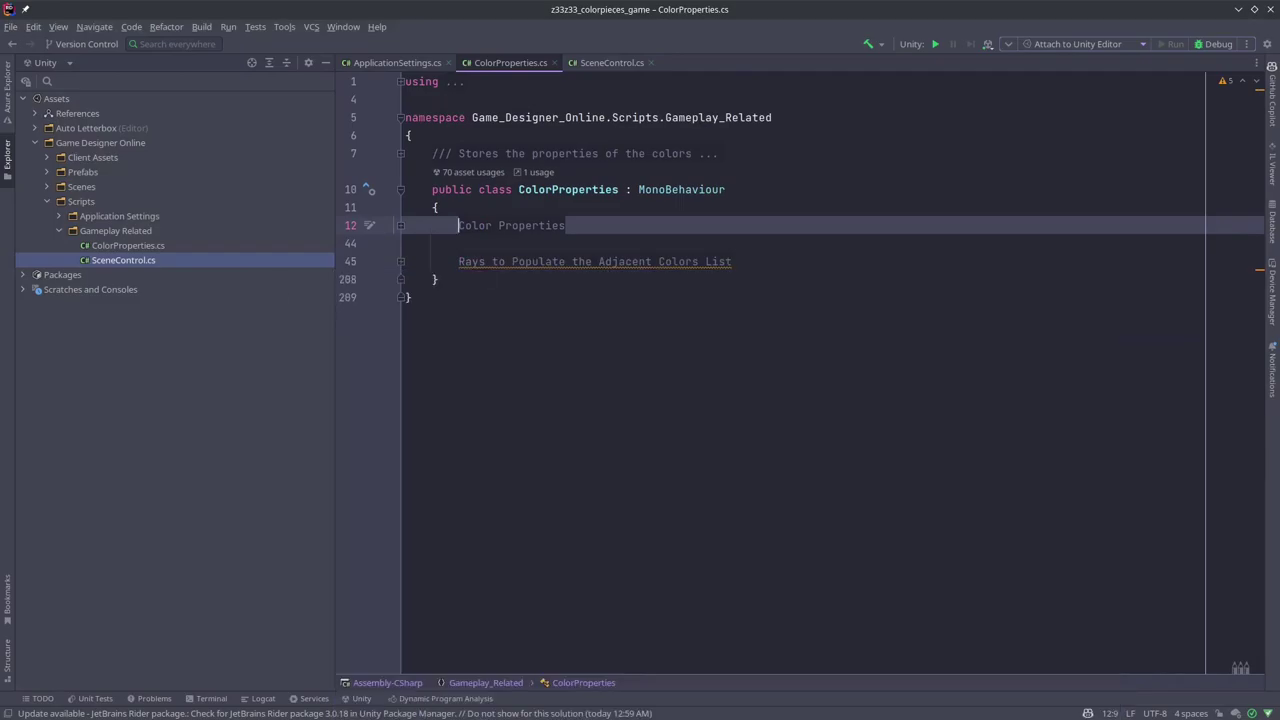
{"action": "key", "text": "alt+Tab"}
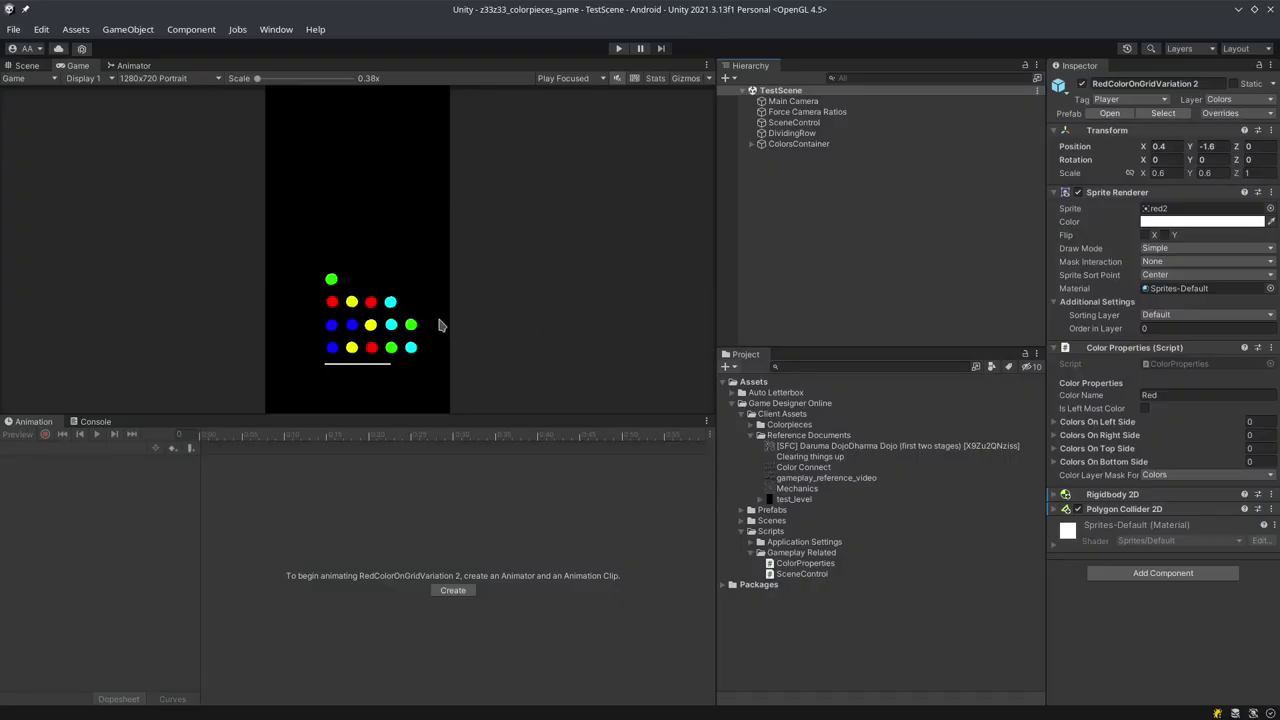
- Open the Mechanics PDF and centre page 6's 'Row moves, blue goes below white line' diagram
{"action": "double_click", "coordinate": [814, 491]}
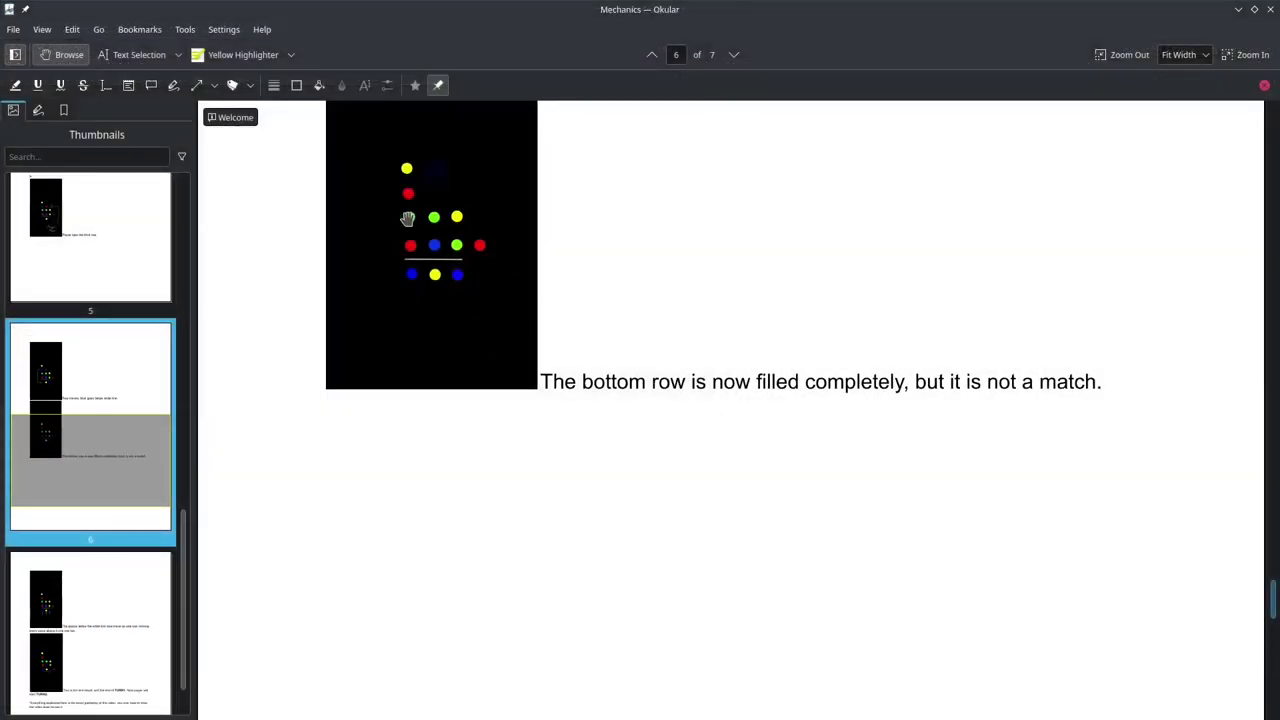
{"action": "left_click_drag", "start_coordinate": [533, 340], "coordinate": [543, 474]}
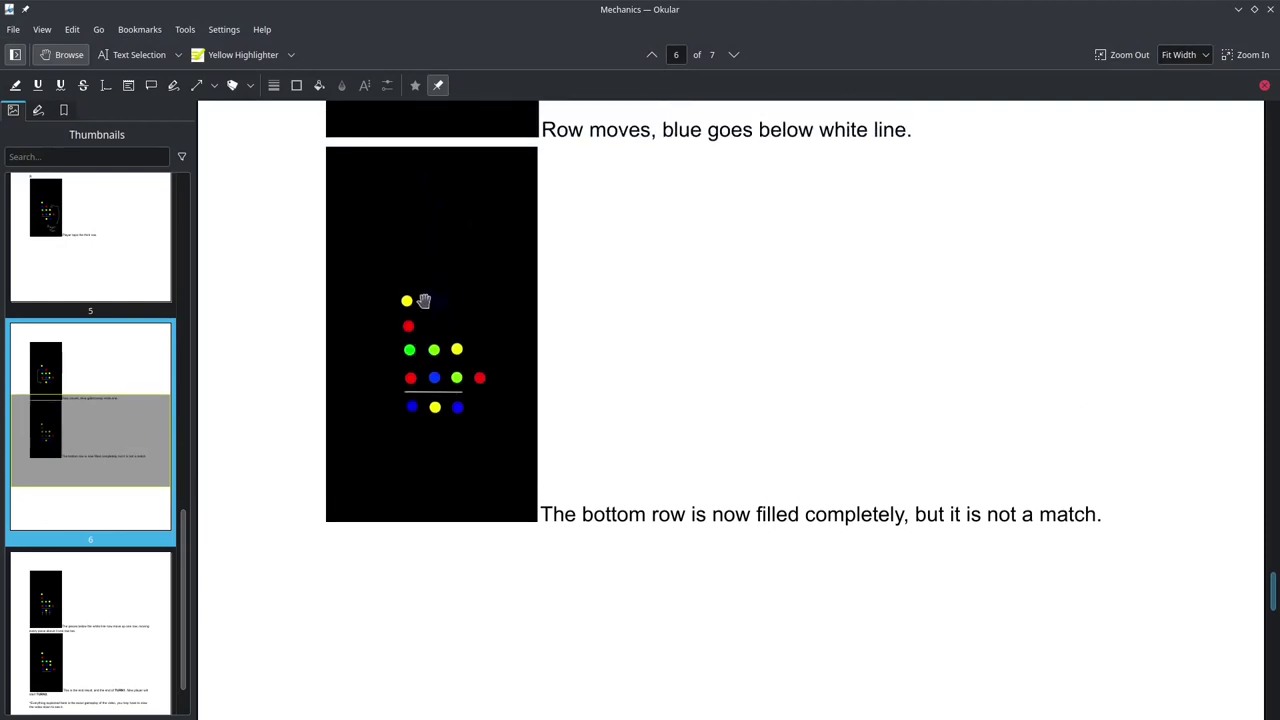
{"action": "scroll", "coordinate": [649, 471], "scroll_direction": "up", "scroll_amount": 6}
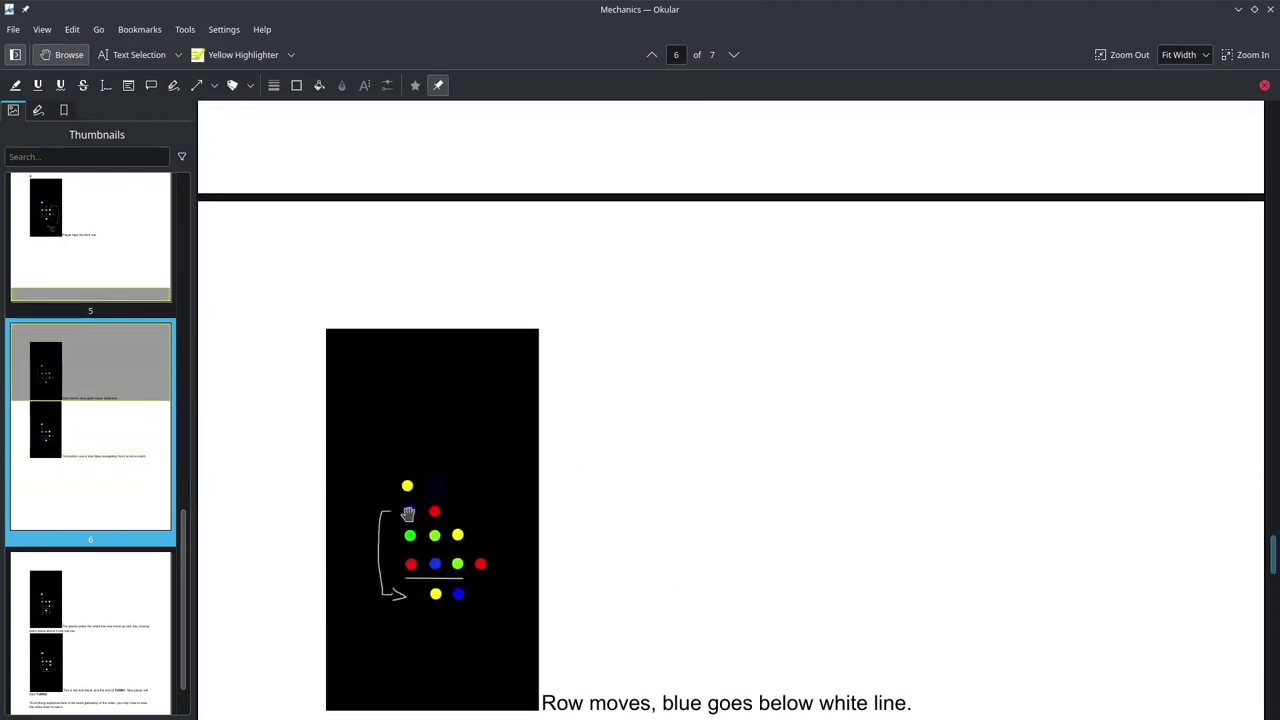
{"action": "scroll", "coordinate": [643, 449], "scroll_direction": "down", "scroll_amount": 2}
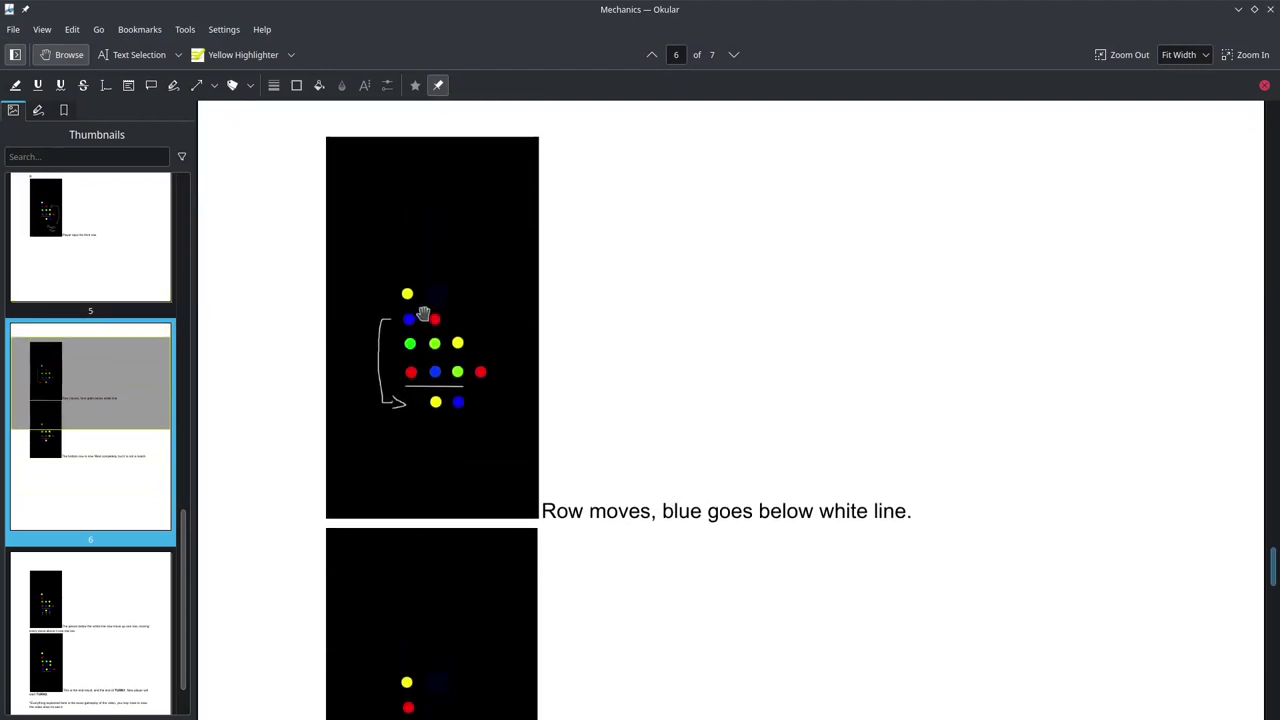
{"action": "left_click_drag", "start_coordinate": [424, 315], "coordinate": [431, 361]}
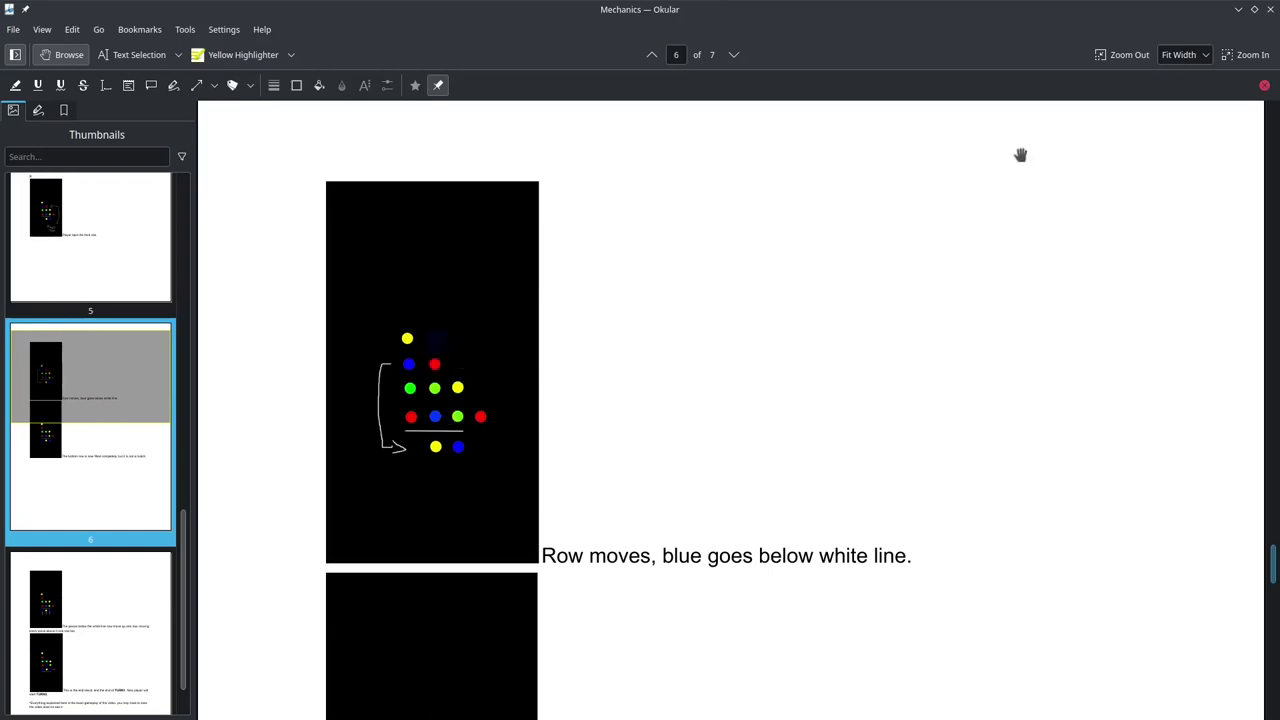
- Close the Okular window to return to the Unity puzzle grid
{"action": "left_click", "coordinate": [1271, 9]}
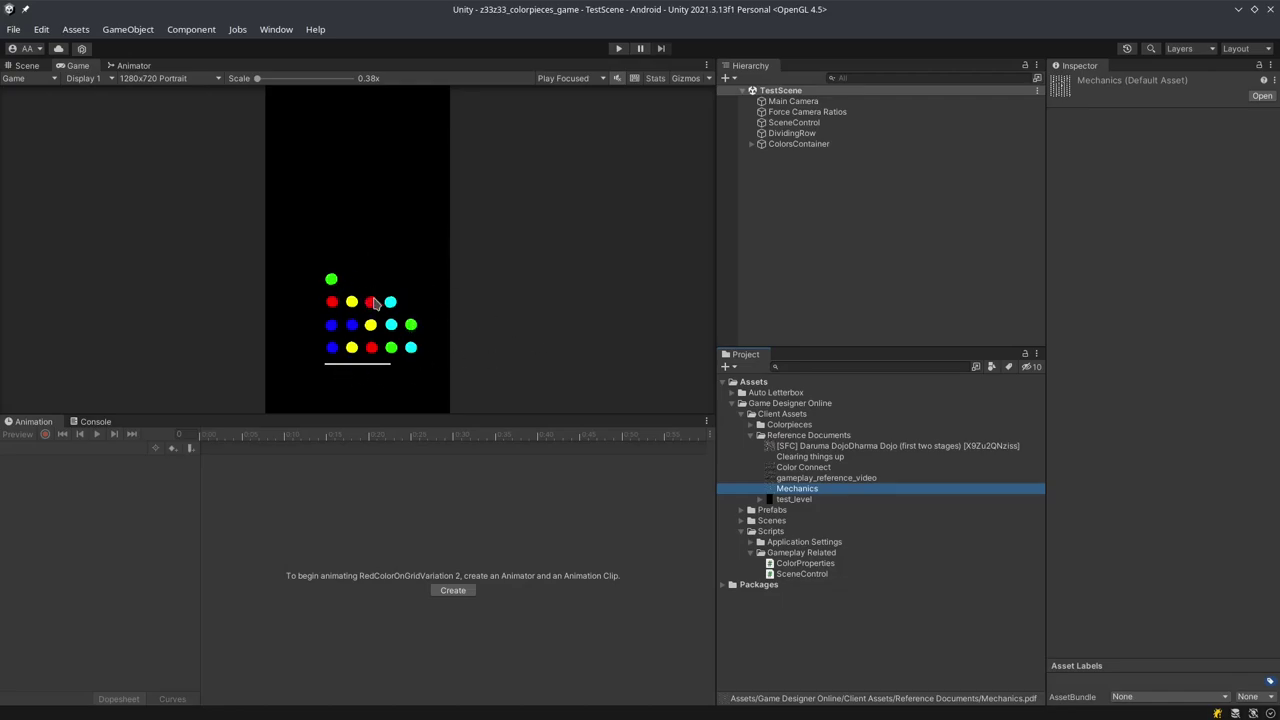
- Expand ColorsContainer and check the Blue, Green, Yellow and Red pieces' still-empty side-colour lists
{"action": "left_click", "coordinate": [752, 145]}
{"action": "left_click", "coordinate": [824, 156]}
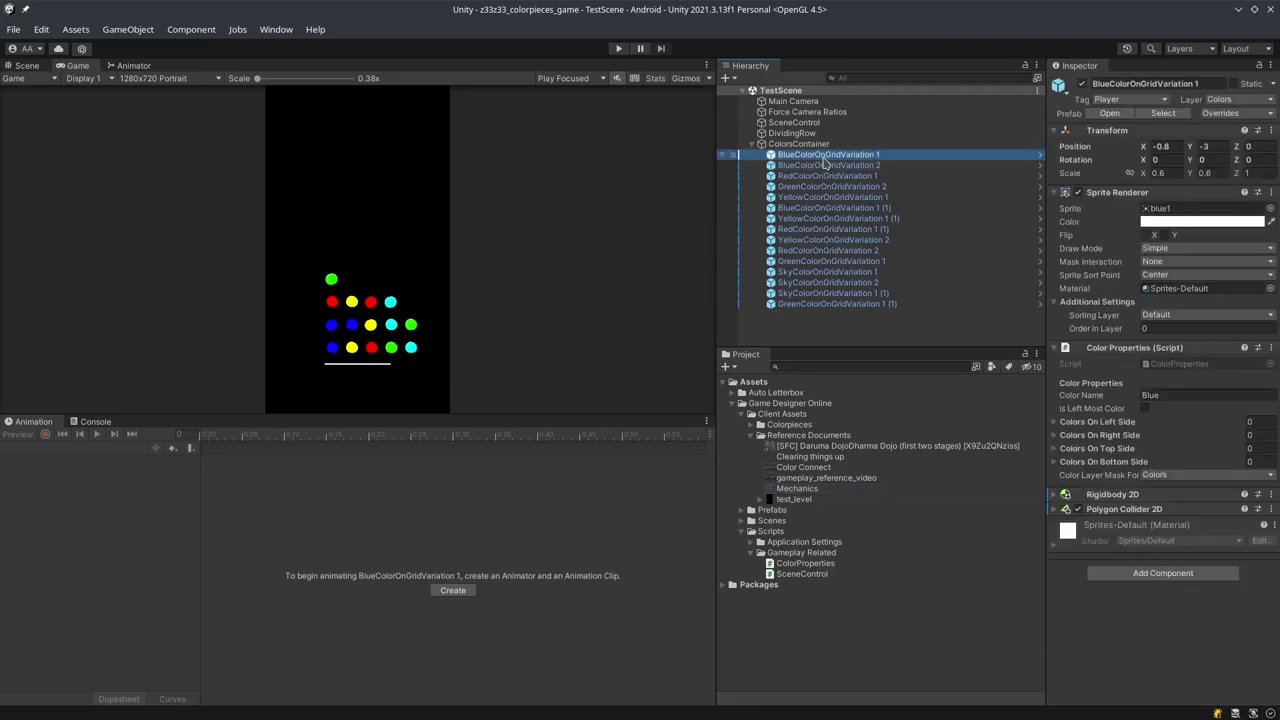
{"action": "left_click", "coordinate": [828, 166]}
{"action": "left_click", "coordinate": [832, 187]}
{"action": "left_click", "coordinate": [834, 198]}
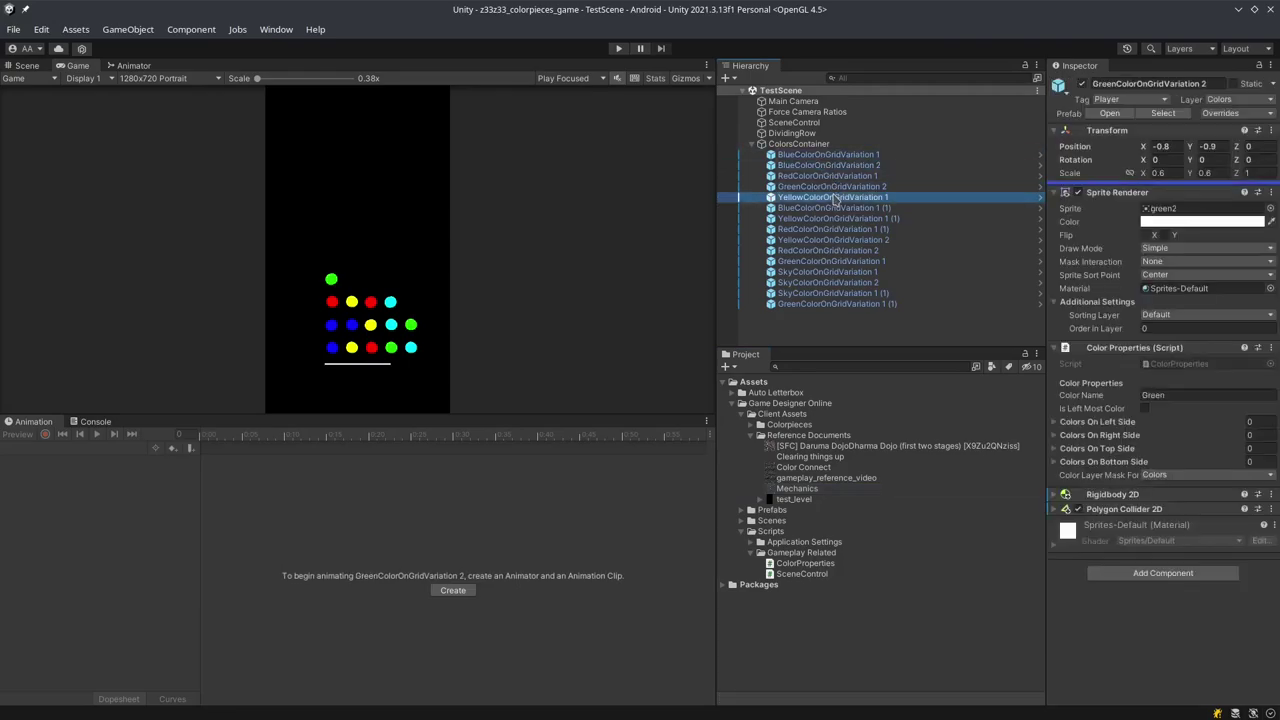
{"action": "left_click", "coordinate": [838, 218]}
{"action": "left_click", "coordinate": [833, 240]}
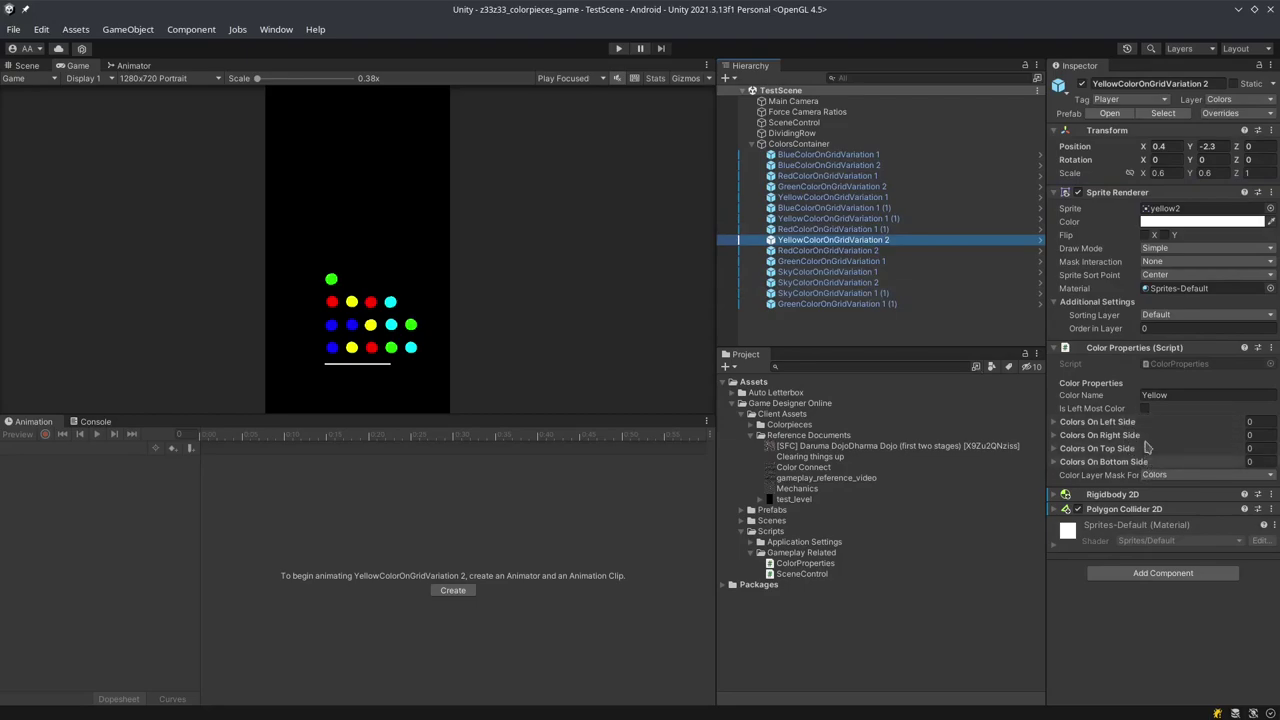
{"action": "left_click", "coordinate": [868, 155]}
{"action": "left_click", "coordinate": [872, 176]}
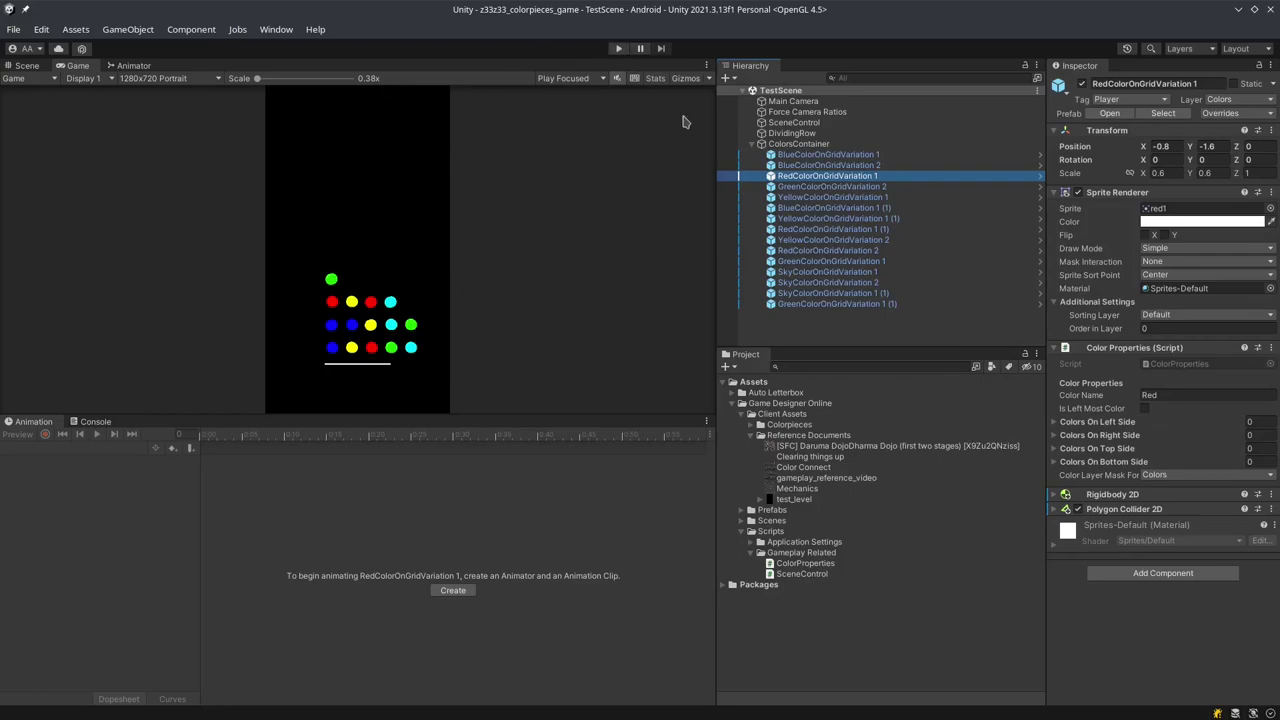
- Enter Play mode so RedColorOnGridVariation 1 gets counts left 1, right 4, top 2, bottom 3
{"action": "left_click", "coordinate": [618, 48]}
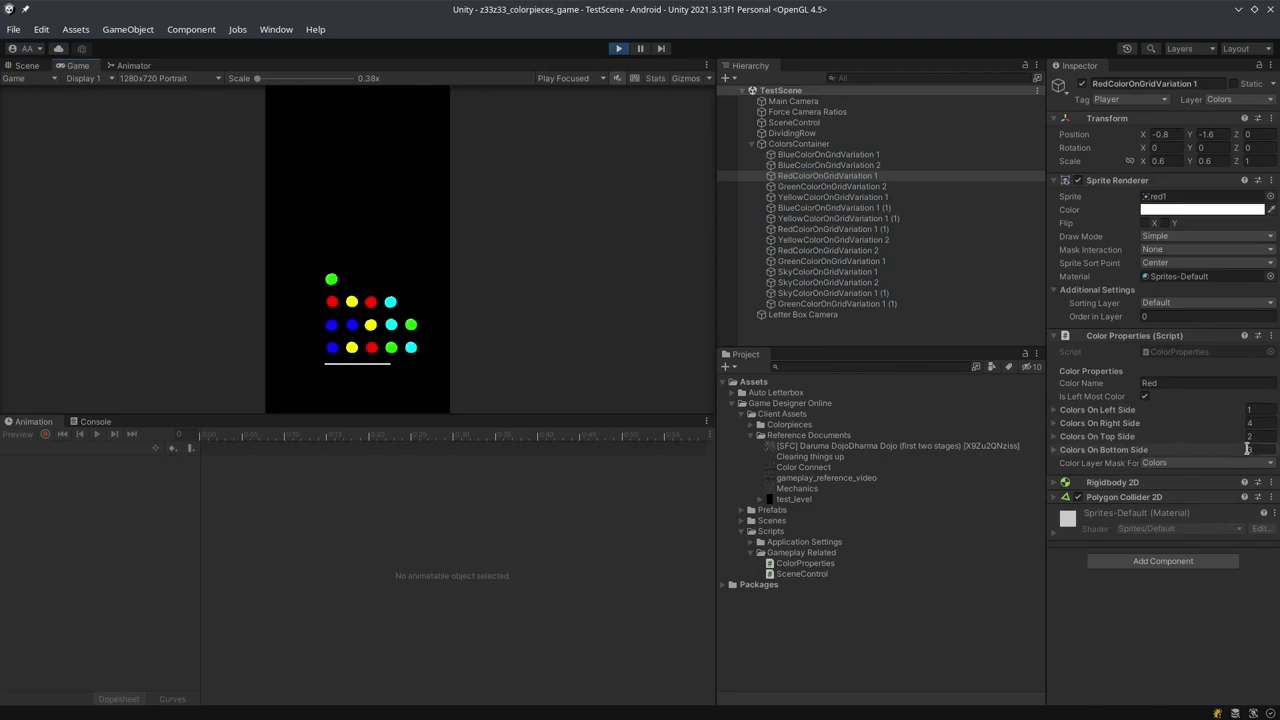
- In the Scene view, inspect the detected neighbours of RedColorOnGridVariation 1 and BlueColorOnGridVariation 2
{"action": "left_click", "coordinate": [27, 65]}
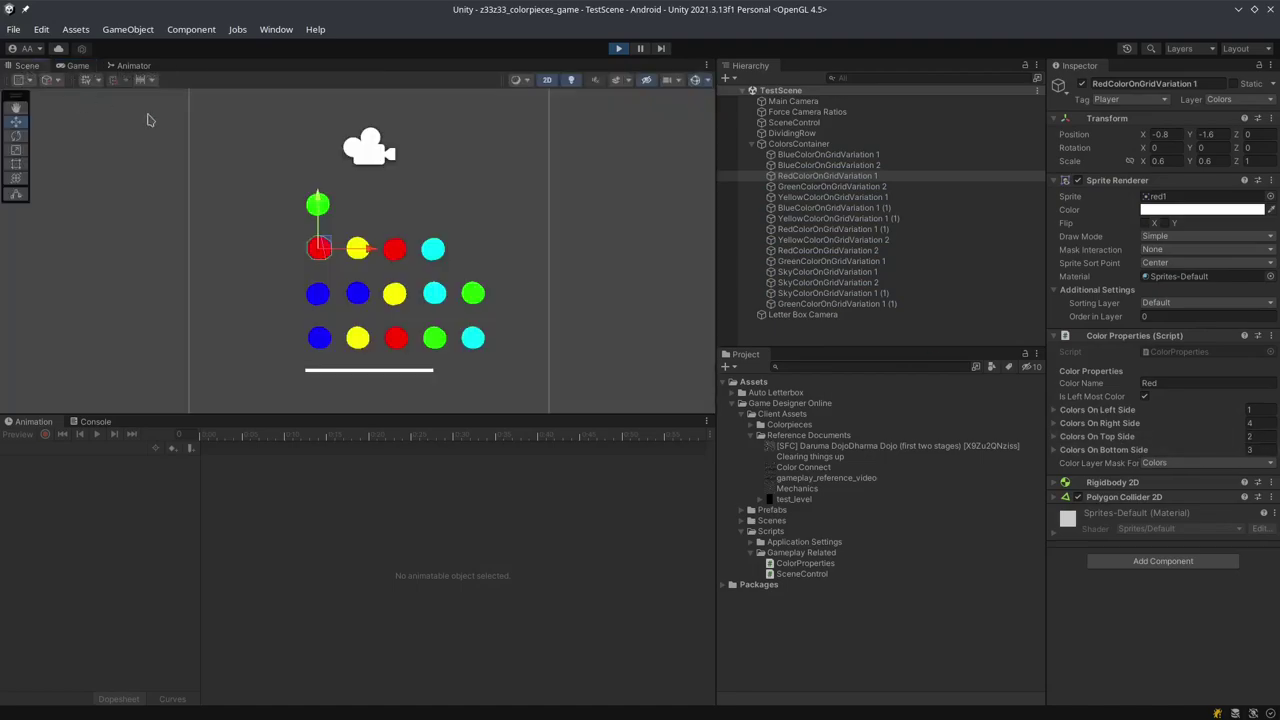
{"action": "left_click", "coordinate": [852, 178]}
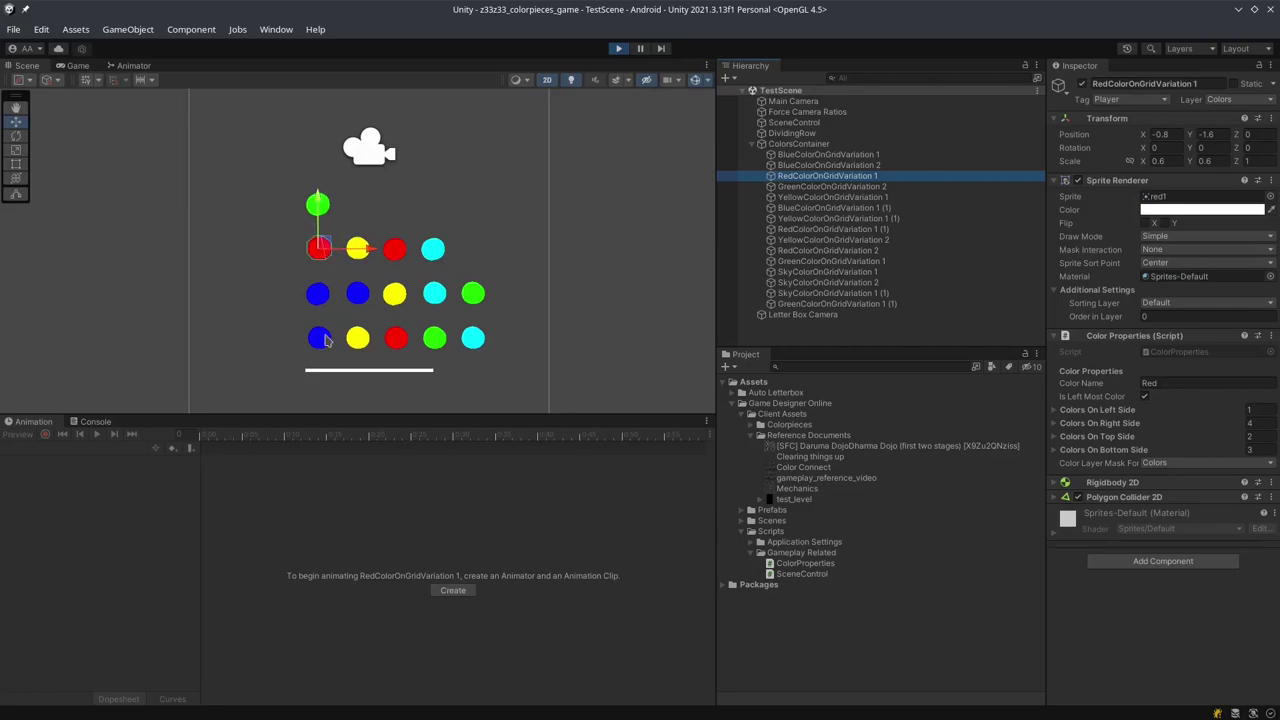
{"action": "left_click", "coordinate": [874, 166]}
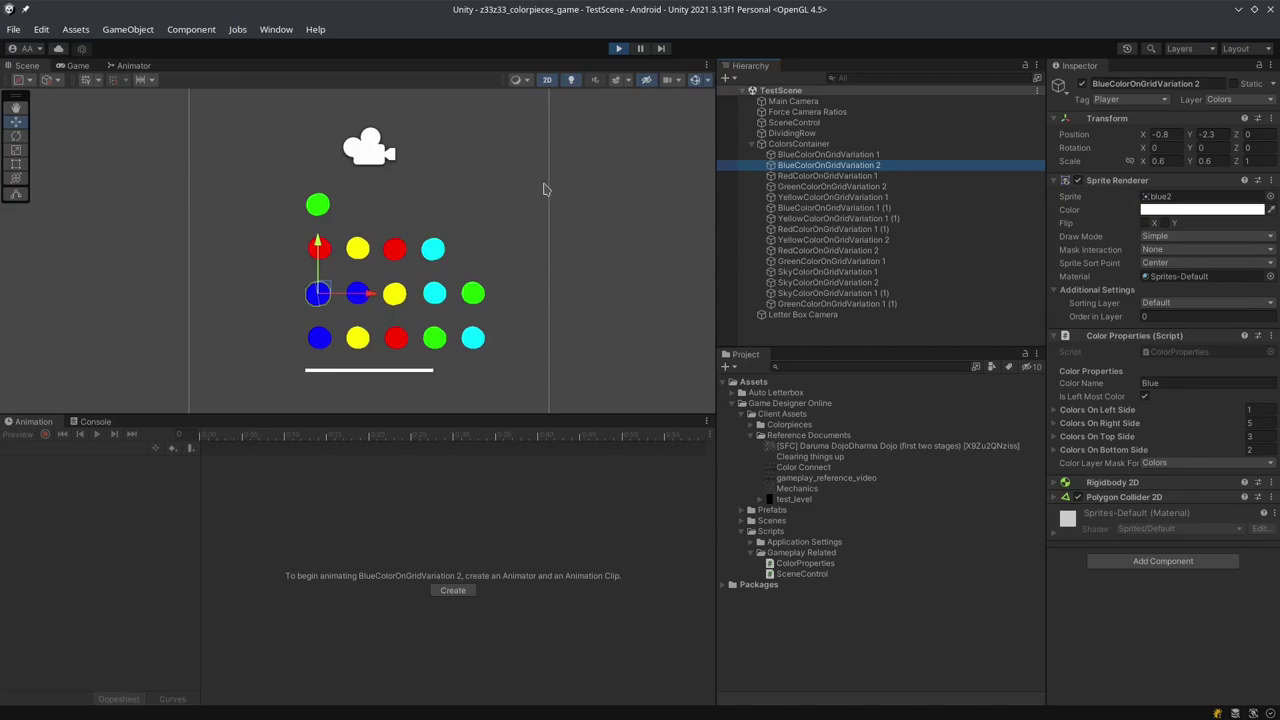
- Review the Yellow, Red, Blue and GreenColorOnGridVariation 2 lists; green is left-most with counts 1, 1, 1, 4
{"action": "left_click", "coordinate": [866, 218]}
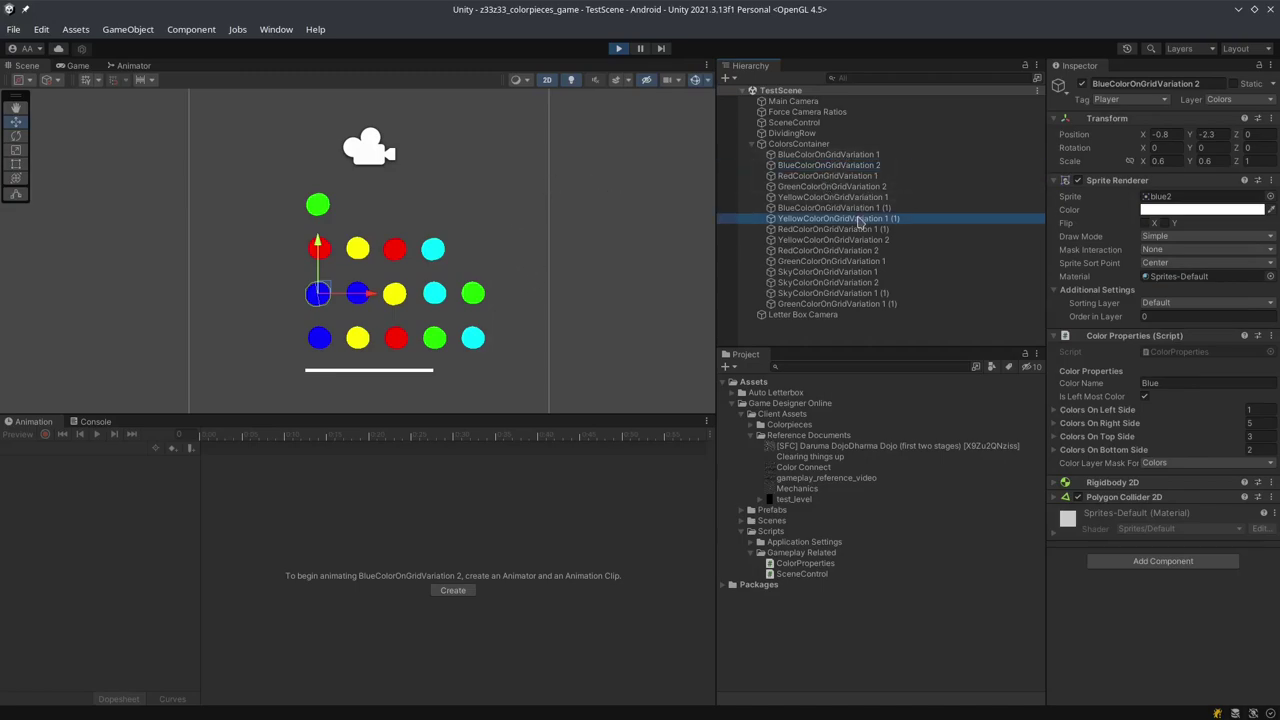
{"action": "left_click", "coordinate": [857, 241]}
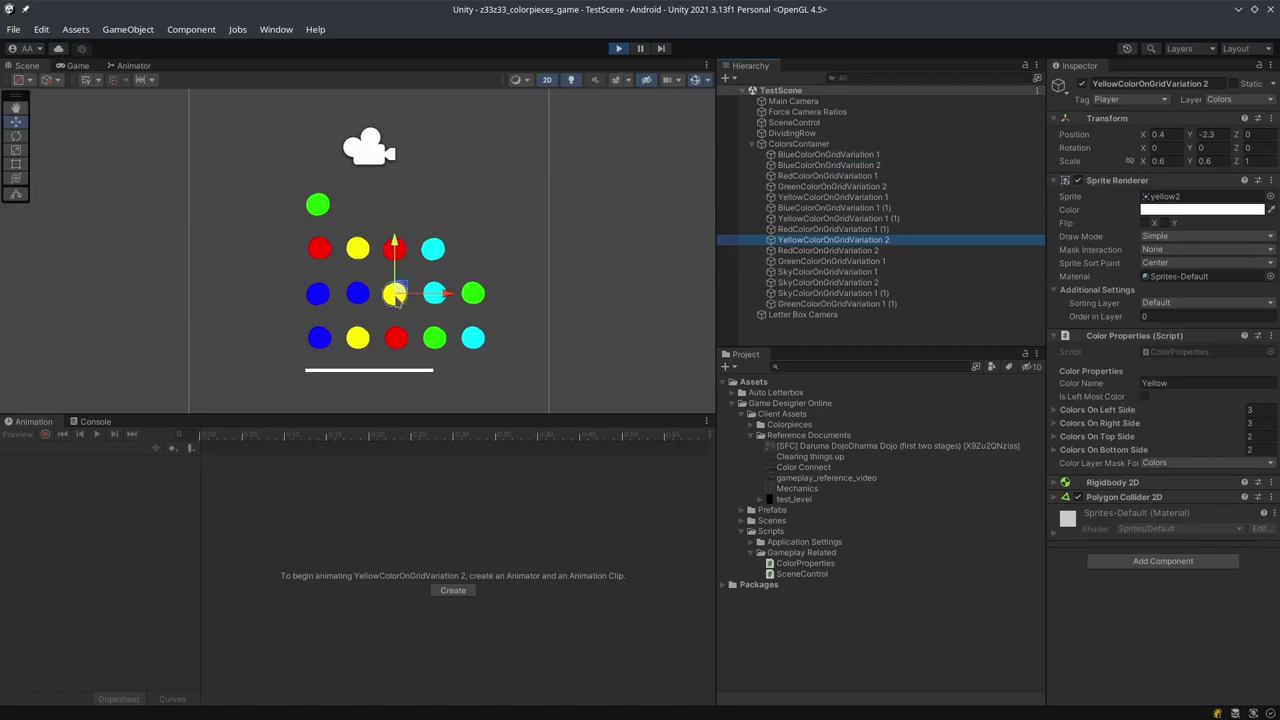
{"action": "left_click", "coordinate": [845, 176]}
{"action": "left_click", "coordinate": [845, 186]}
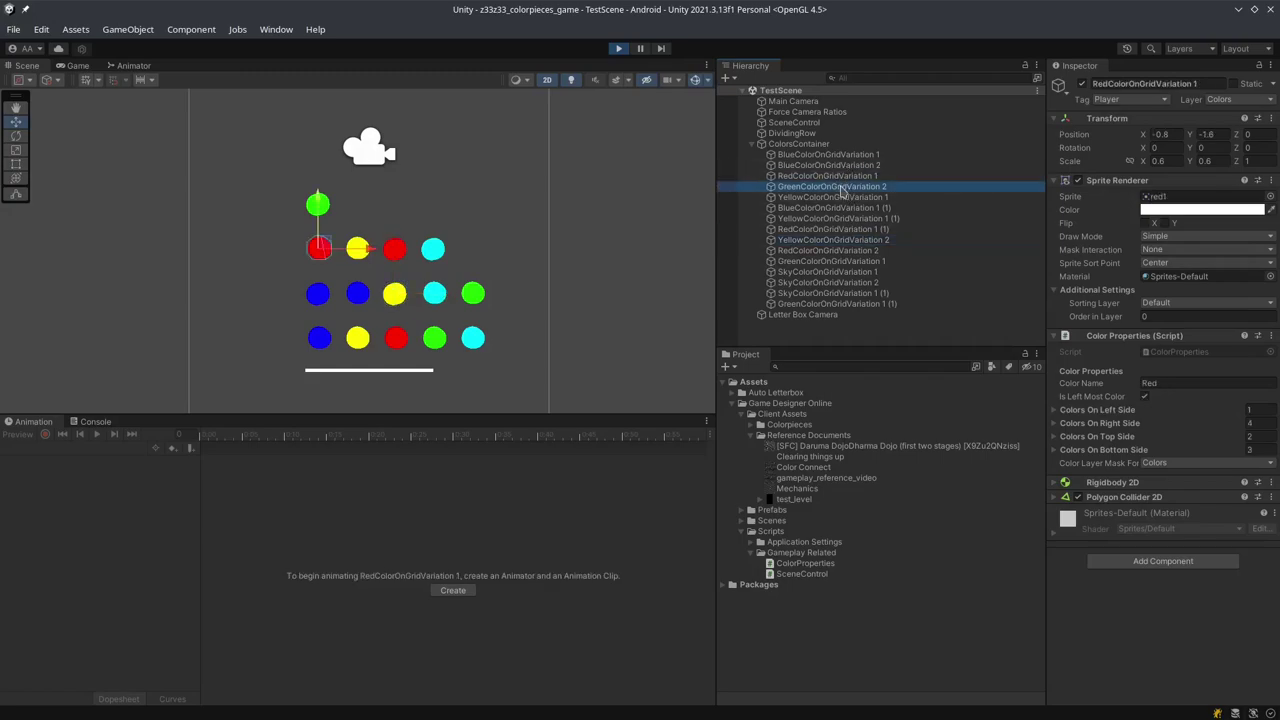
{"action": "left_click", "coordinate": [845, 177]}
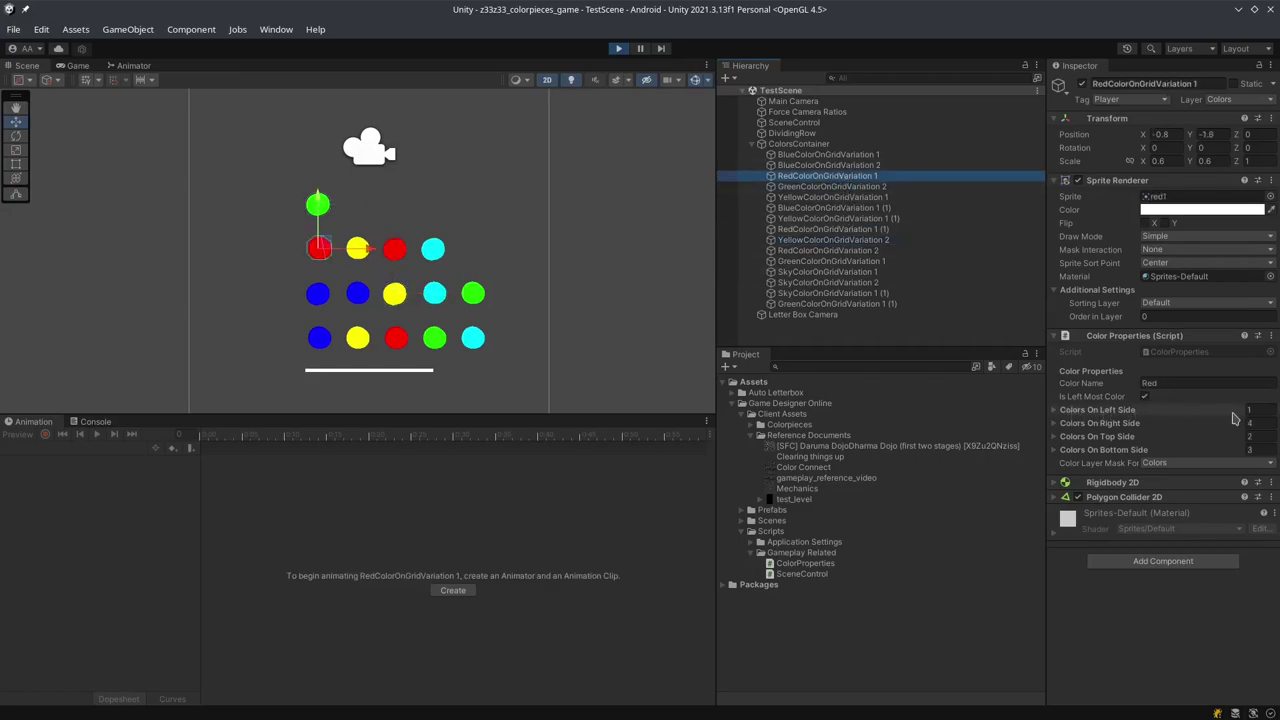
{"action": "left_click", "coordinate": [864, 156]}
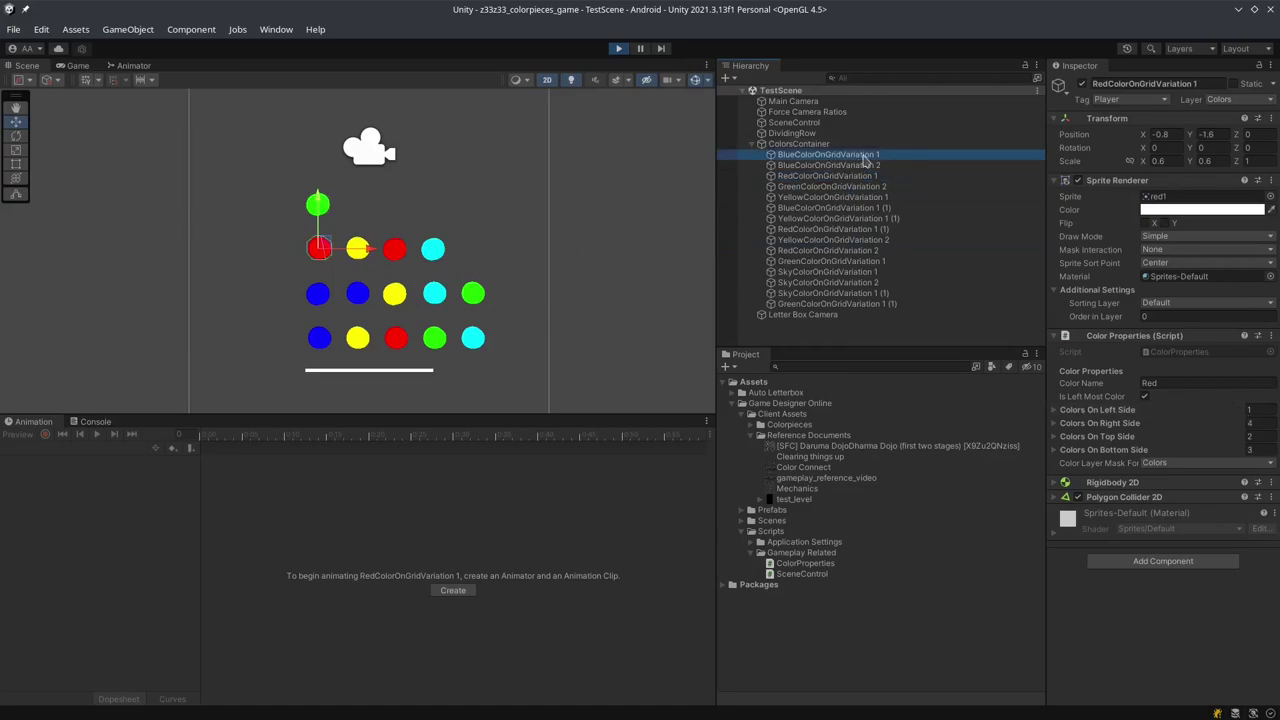
{"action": "key", "text": "Down"}
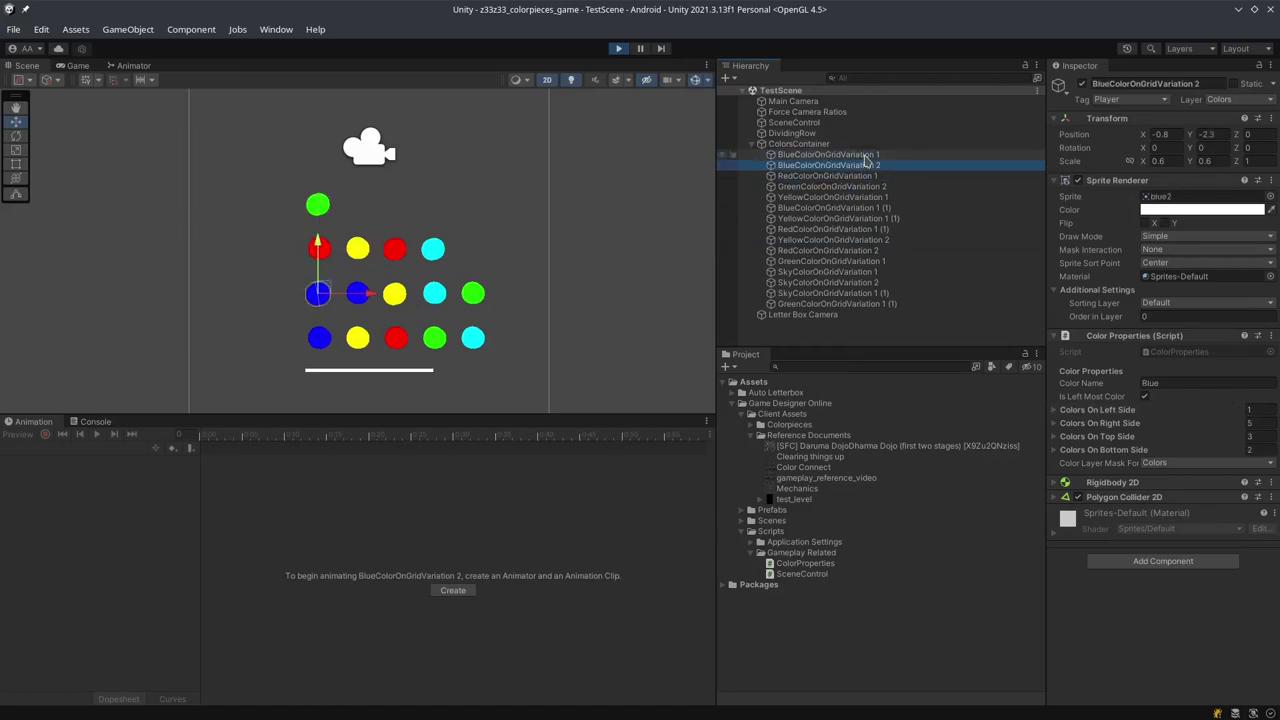
{"action": "key", "text": "Down"}
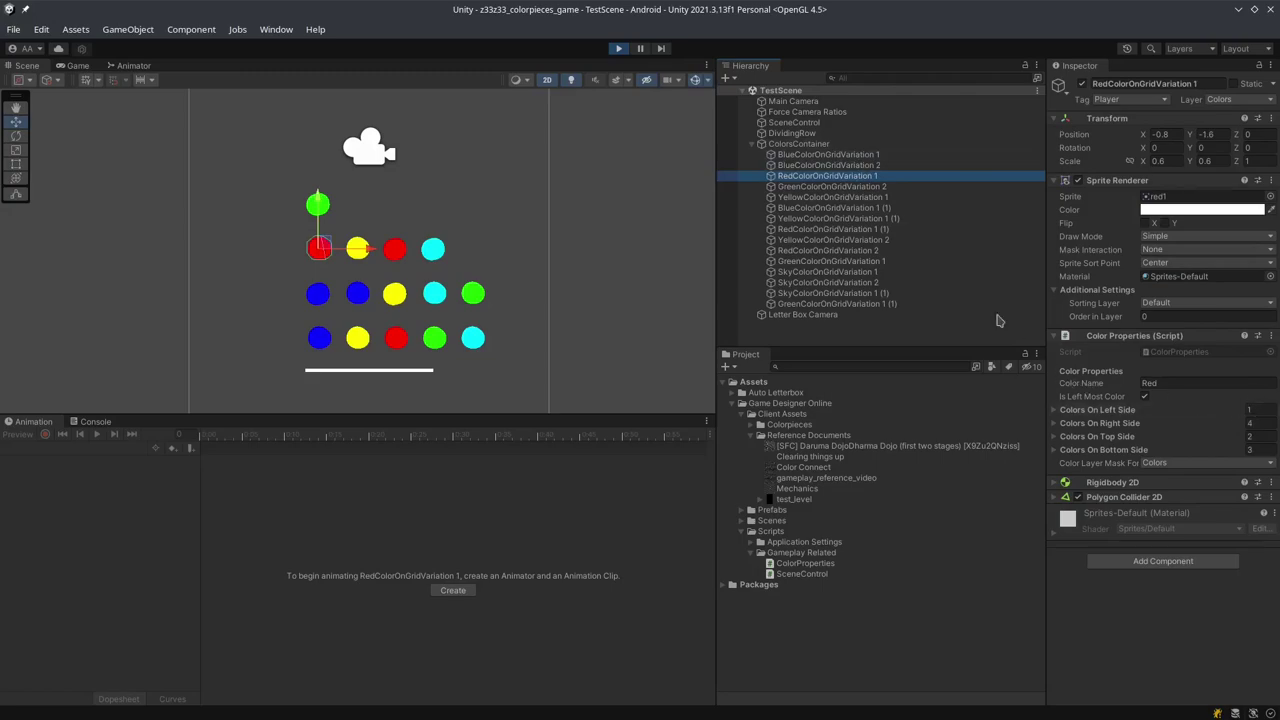
{"action": "key", "text": "Down"}
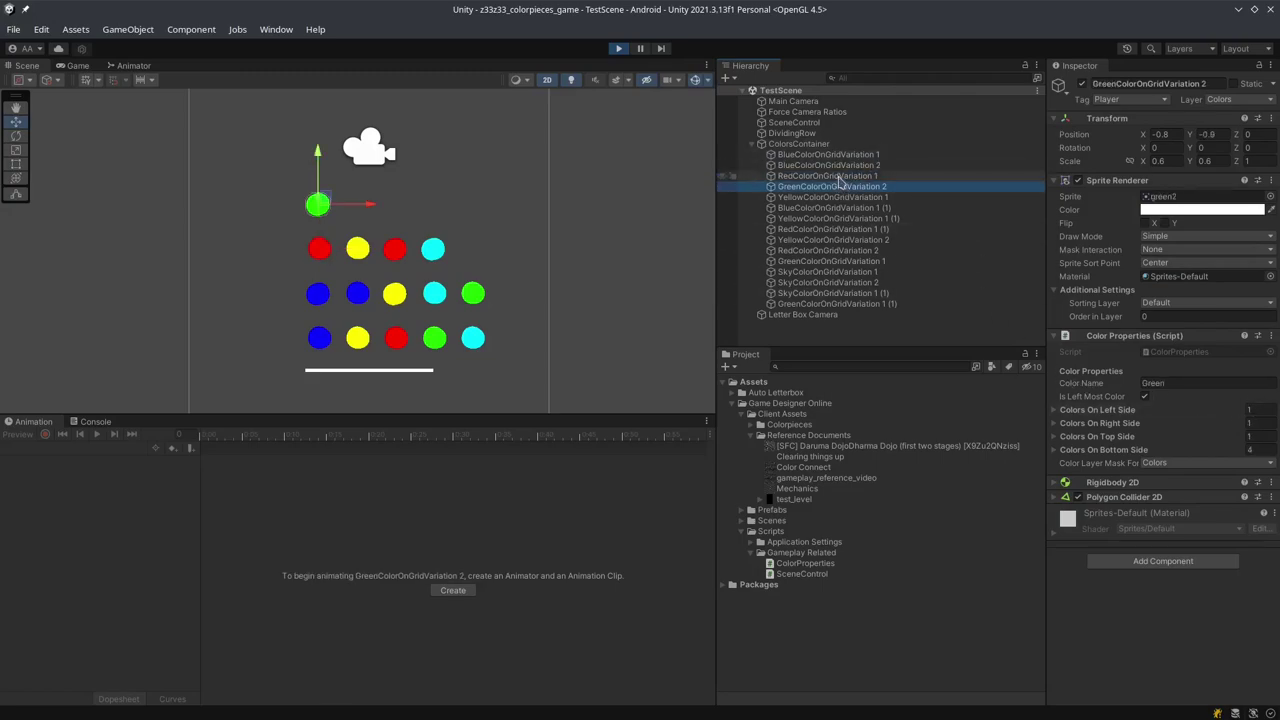